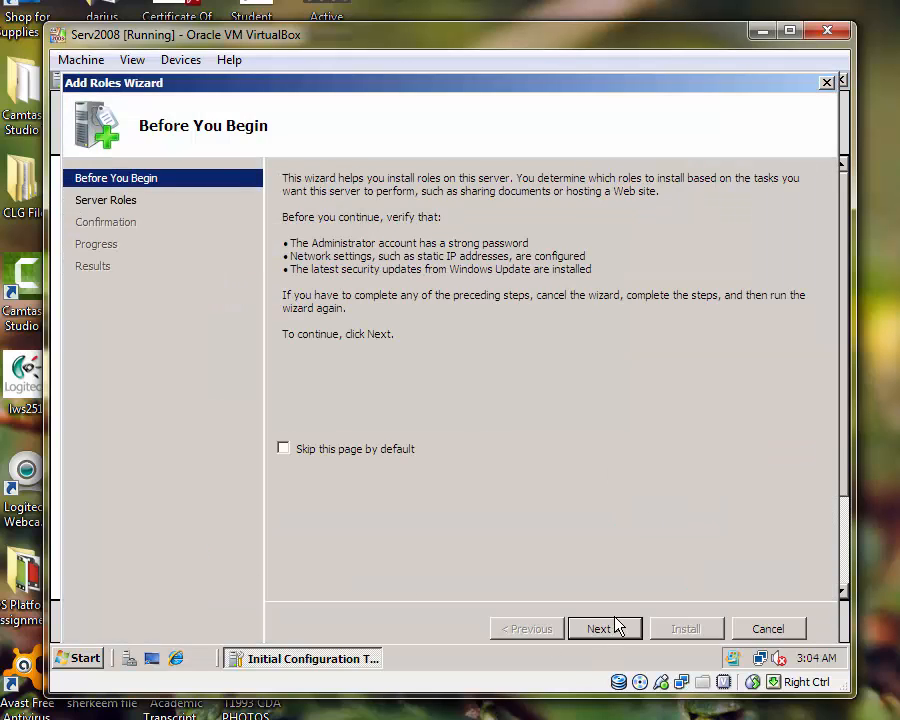
# Step: Select the DHCP Server role for installation and keep the 192.168.0.1 network connection binding
pyautogui.click(604, 629)
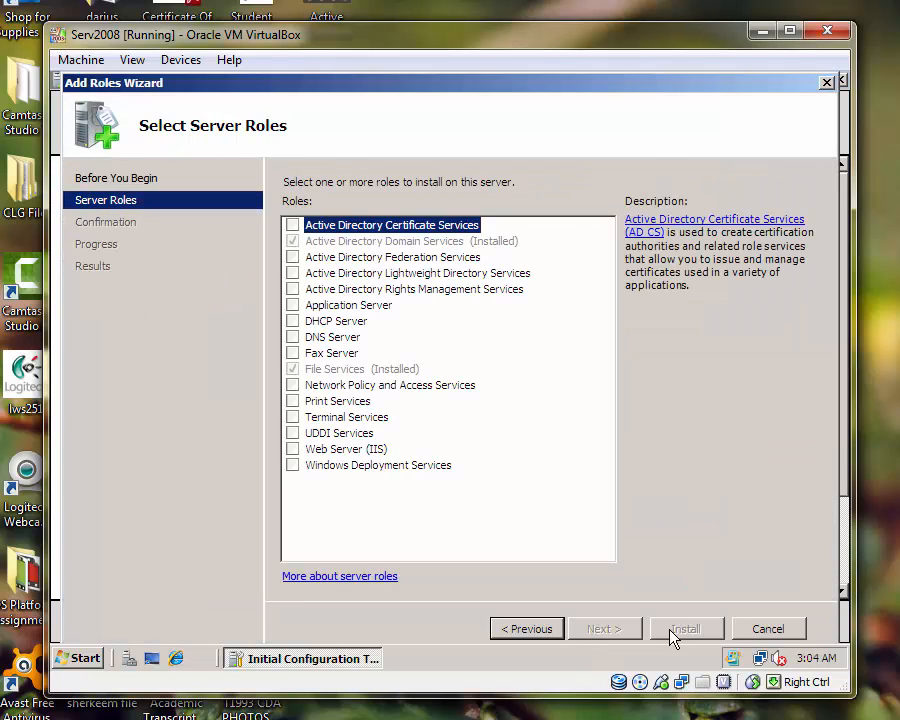
pyautogui.click(294, 321)
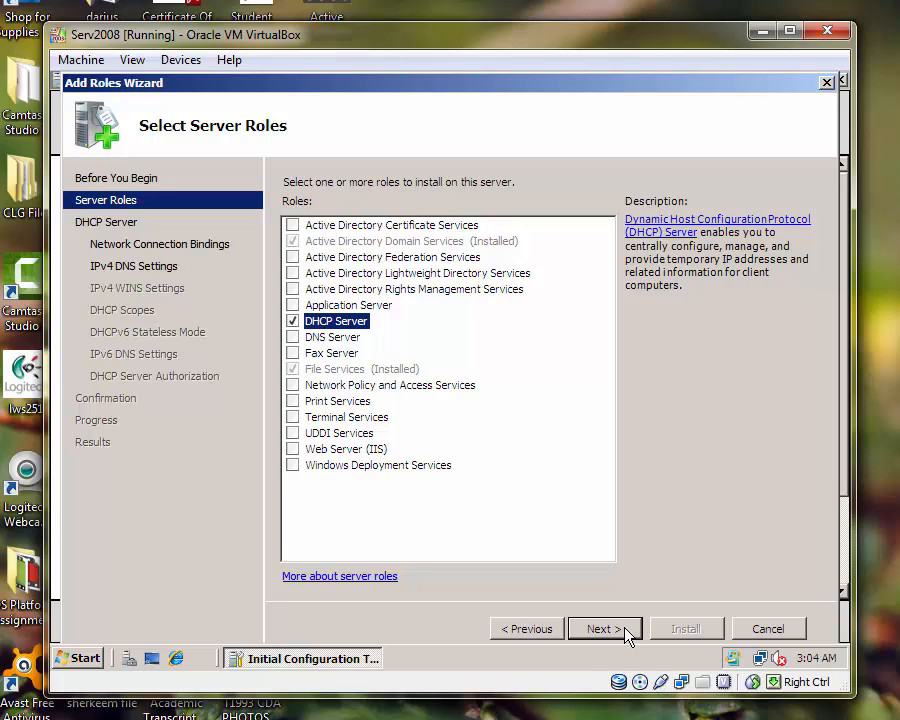
pyautogui.click(627, 634)
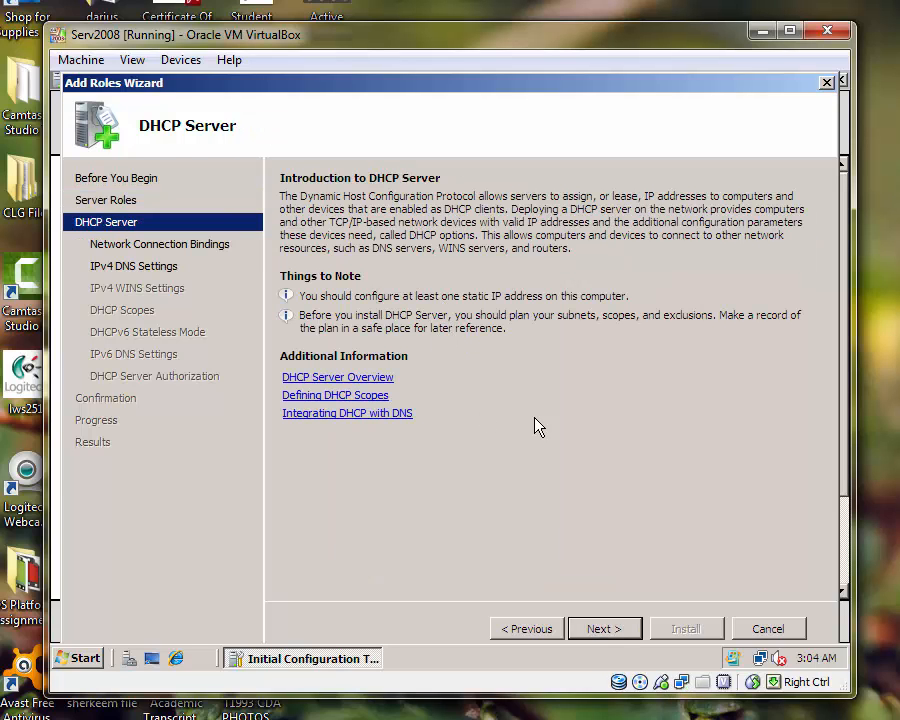
pyautogui.click(636, 632)
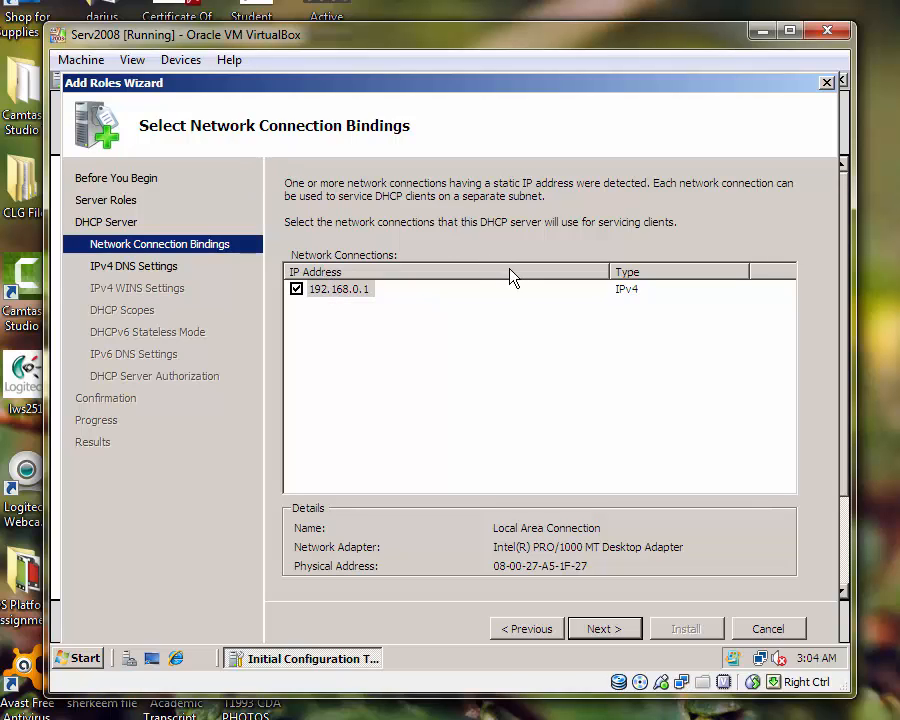
pyautogui.click(628, 632)
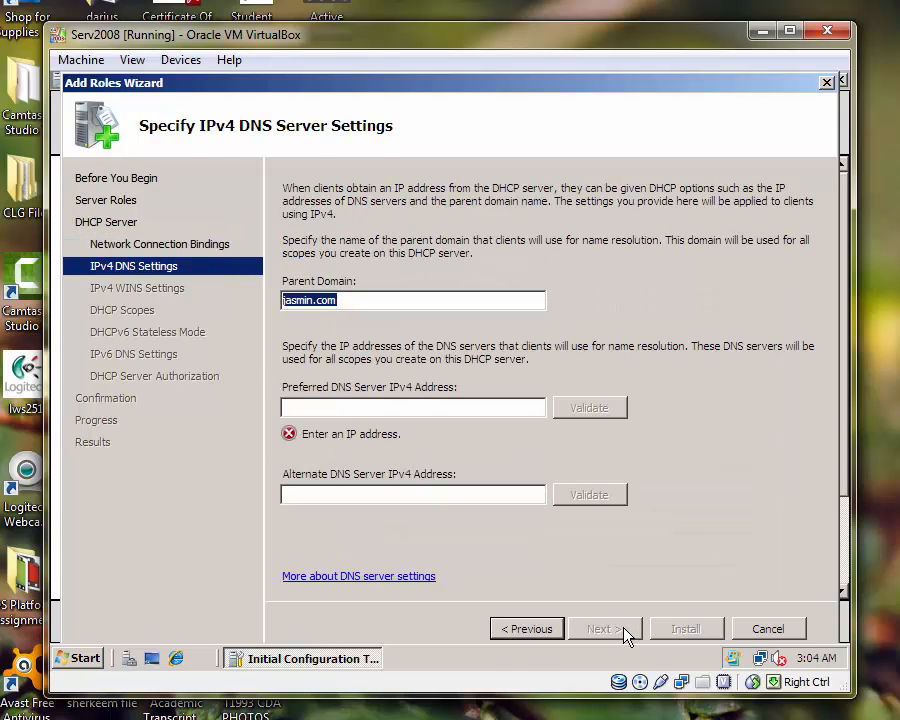
# Step: Set the preferred DNS server IPv4 address to 192.168.0.1 and keep WINS as not required
pyautogui.click(347, 407)
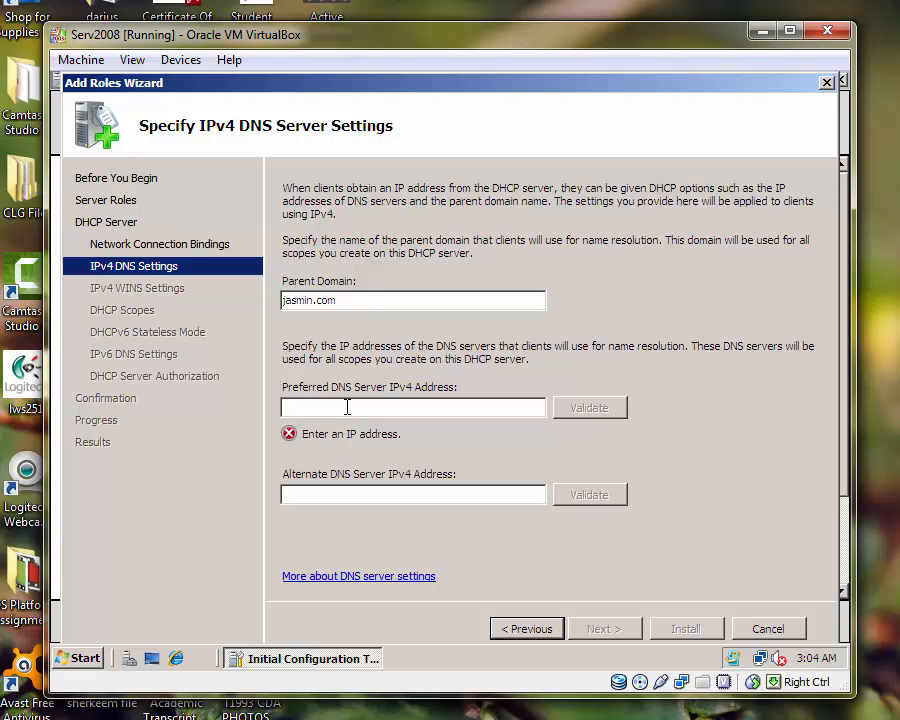
pyautogui.write('192.1')
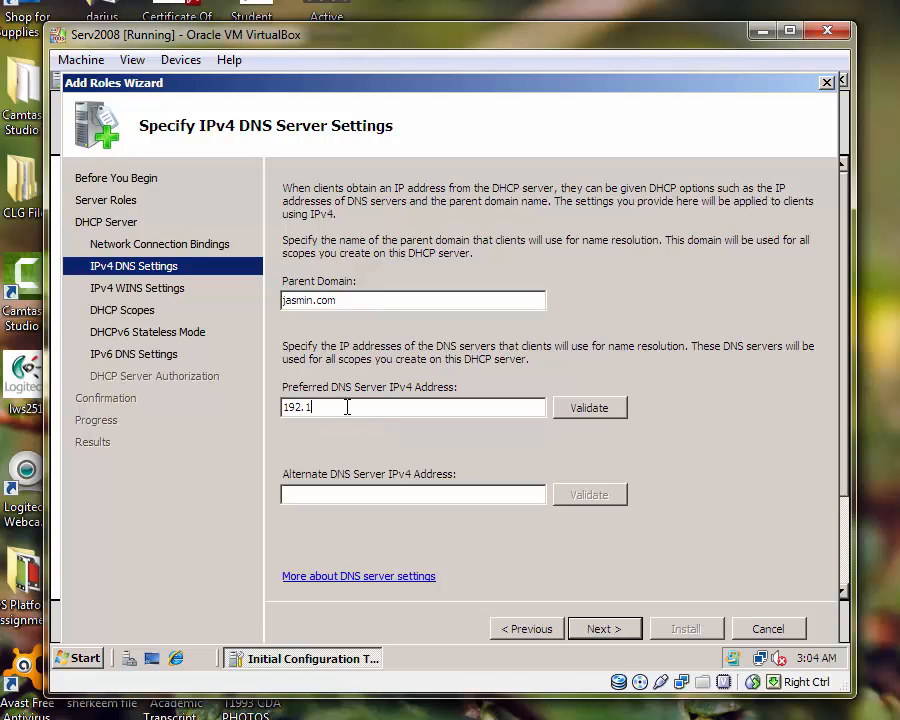
pyautogui.write('68.0.1')
pyautogui.click(618, 636)
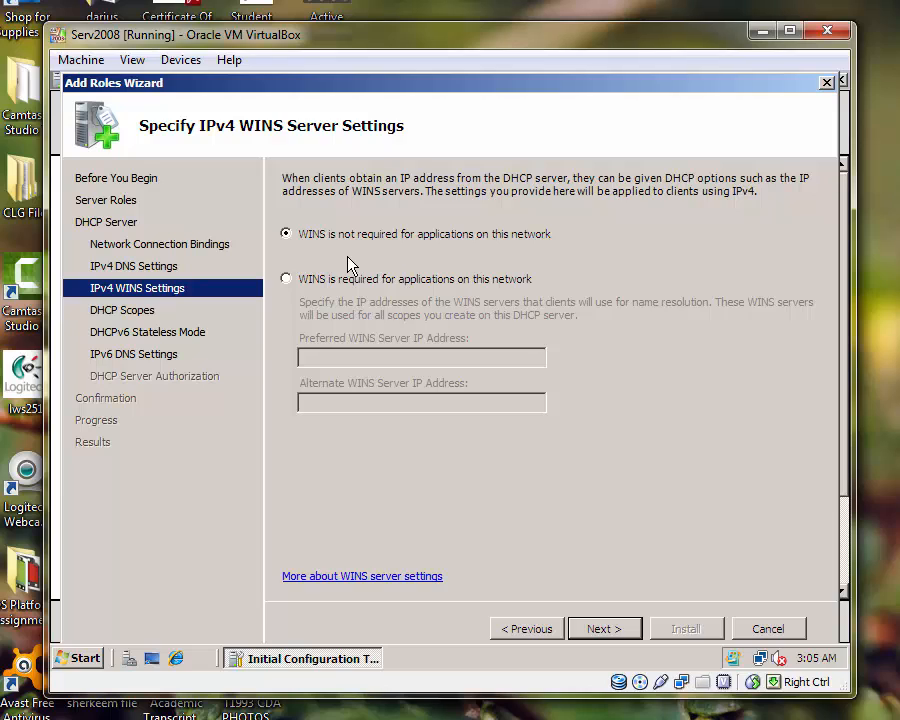
pyautogui.click(605, 630)
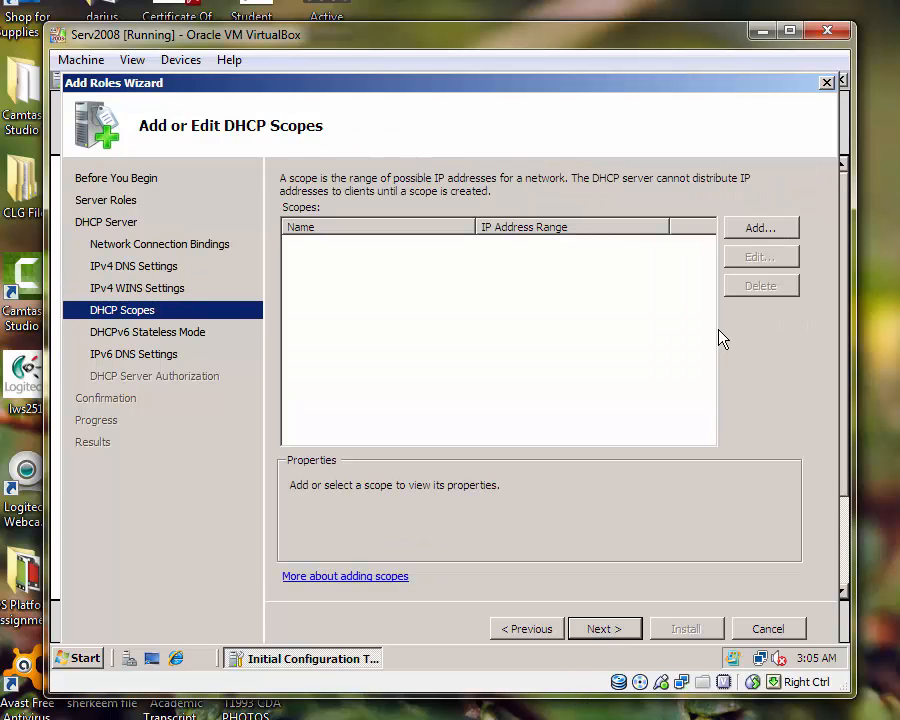
# Step: Start a new DHCP scope named Jazzy with the address range 192.168.0.100 to 192.168.0.200
pyautogui.click(755, 228)
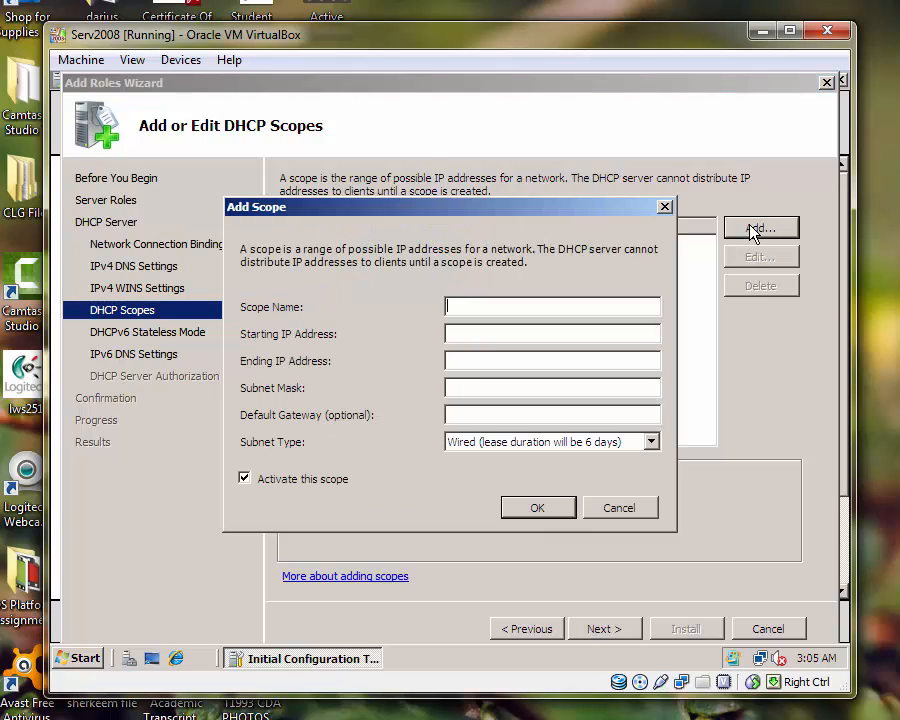
pyautogui.click(455, 308)
pyautogui.write('JAzz')
pyautogui.write('zzy')
pyautogui.click(476, 330)
pyautogui.write('192.168.0.100')
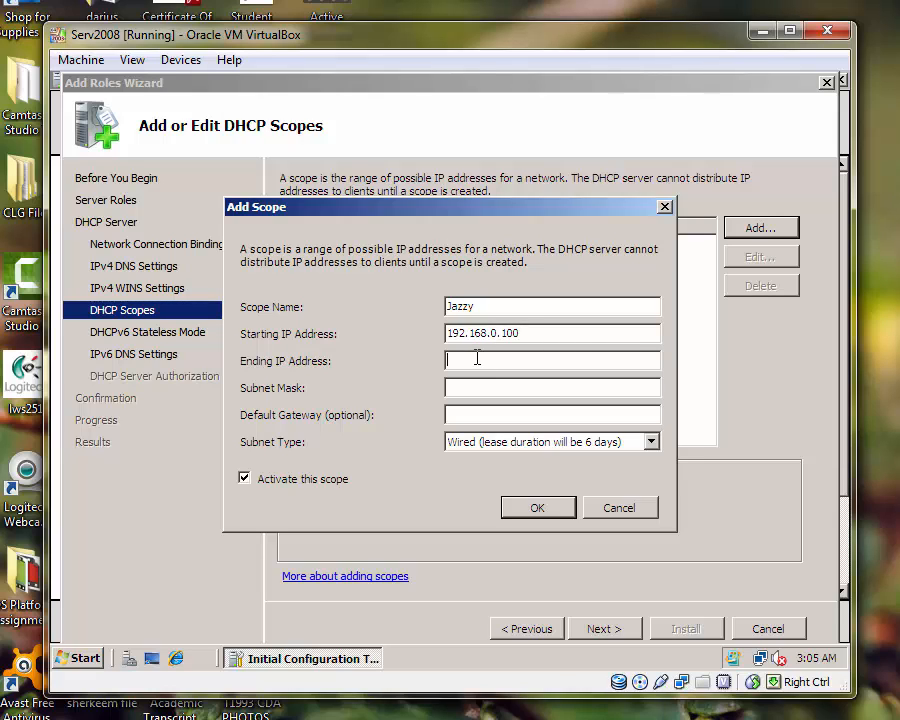
pyautogui.write('192.168.0.200')
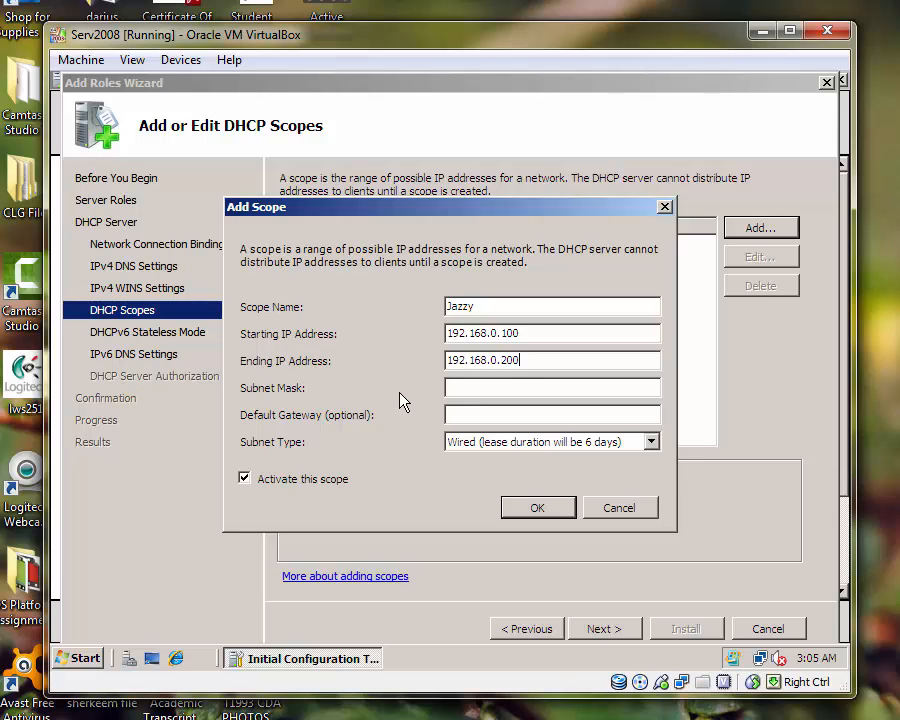
# Step: Set the scope's subnet mask to 255.255.255.0, add it without a default gateway, and show its properties
pyautogui.click(484, 386)
pyautogui.write('255.255.255.0')
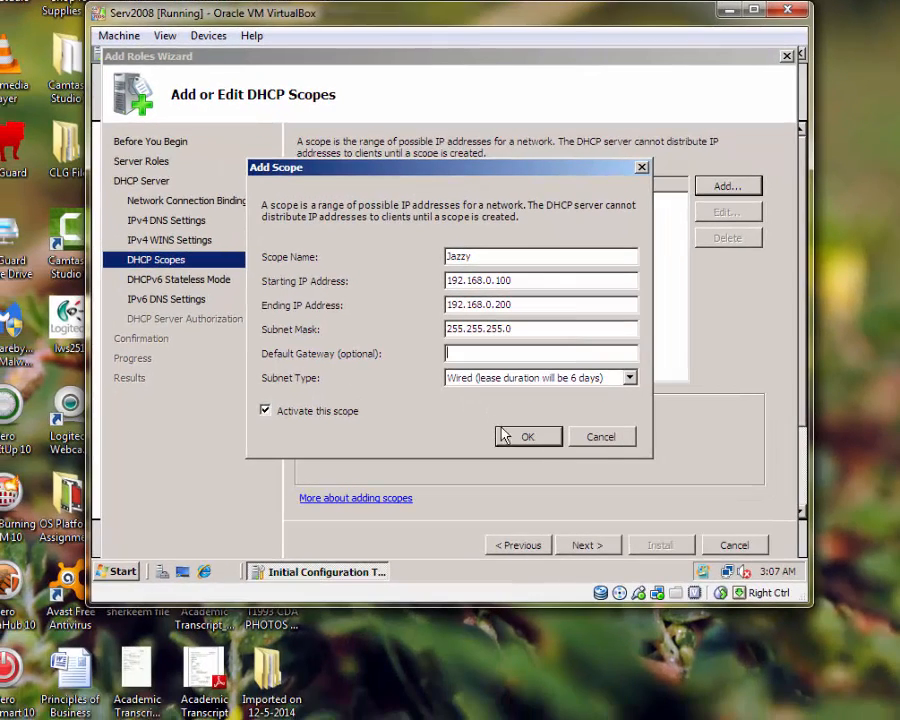
pyautogui.click(528, 480)
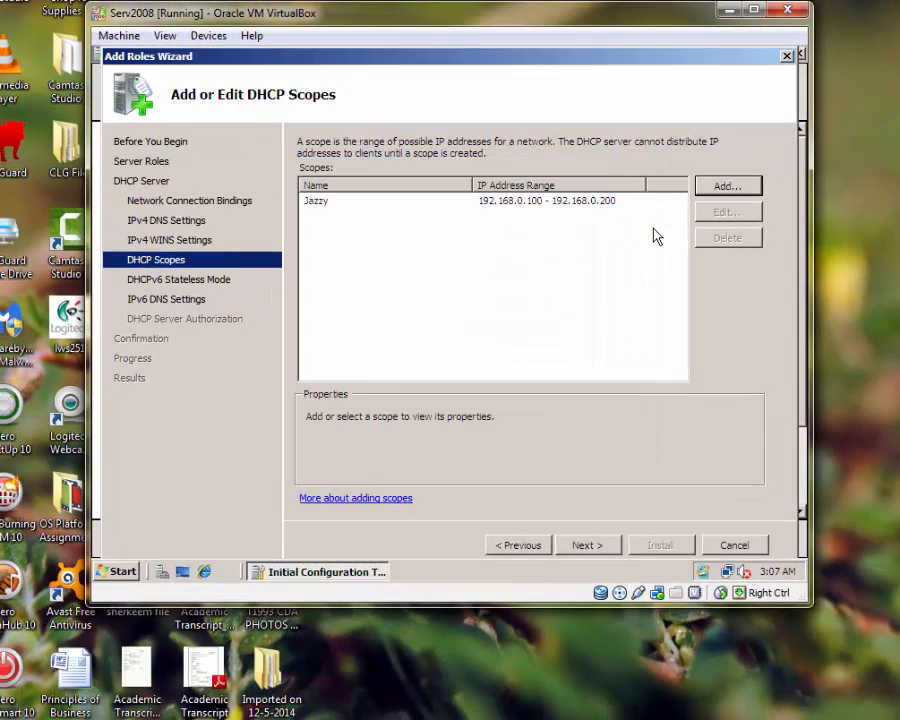
pyautogui.click(613, 205)
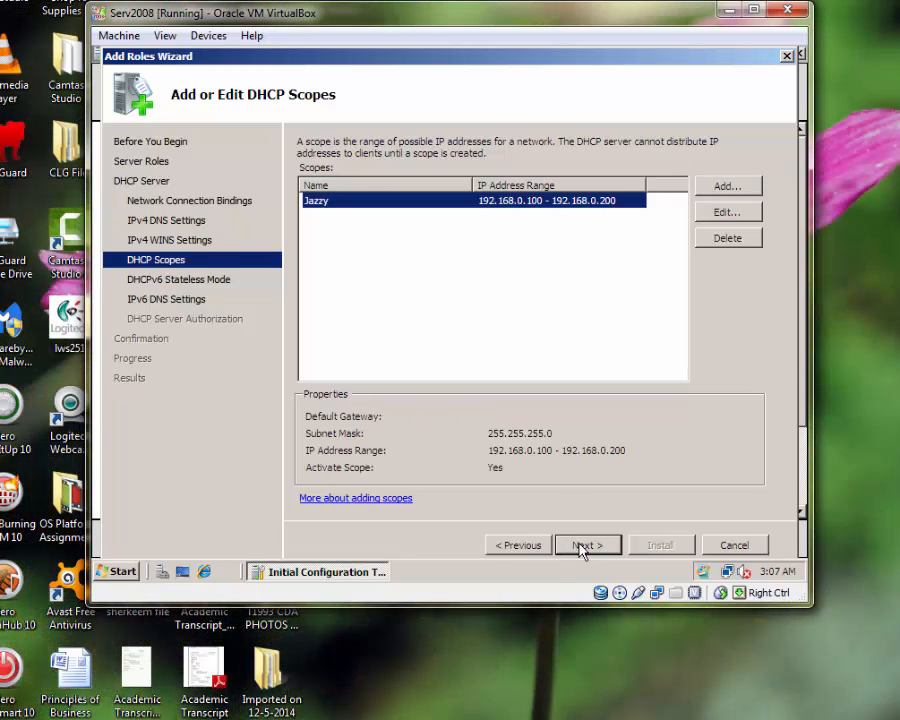
# Step: Accept the scope list and disable DHCPv6 stateless mode for this server
pyautogui.click(580, 547)
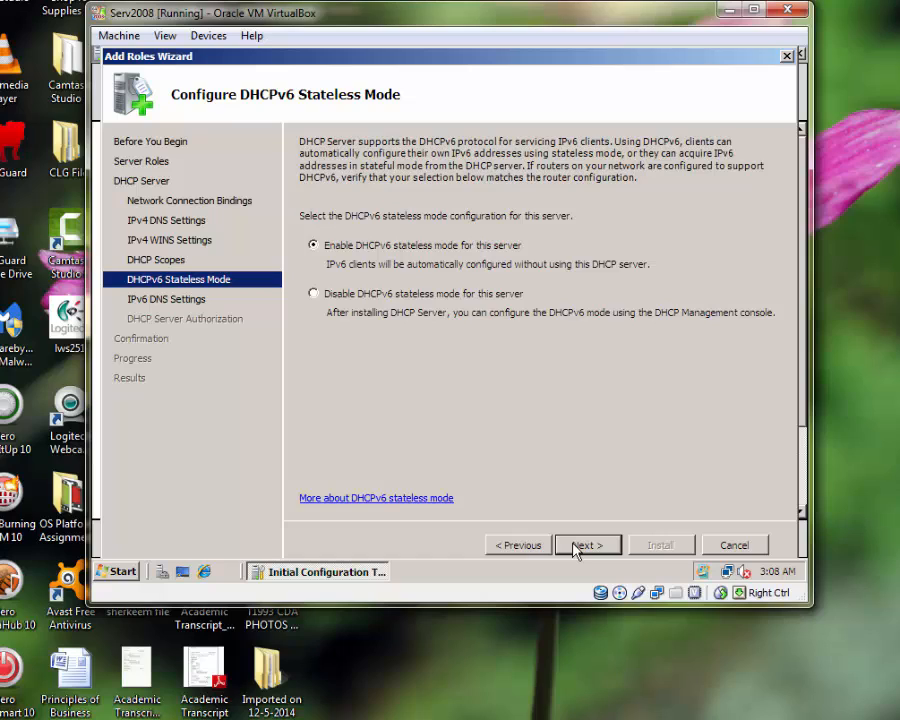
pyautogui.click(313, 295)
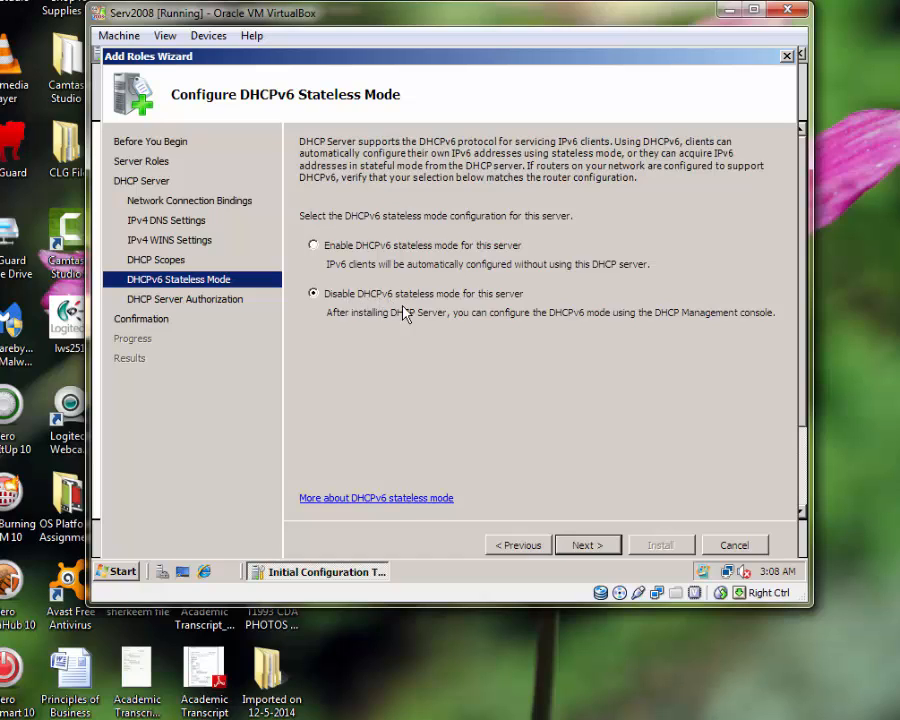
pyautogui.click(589, 546)
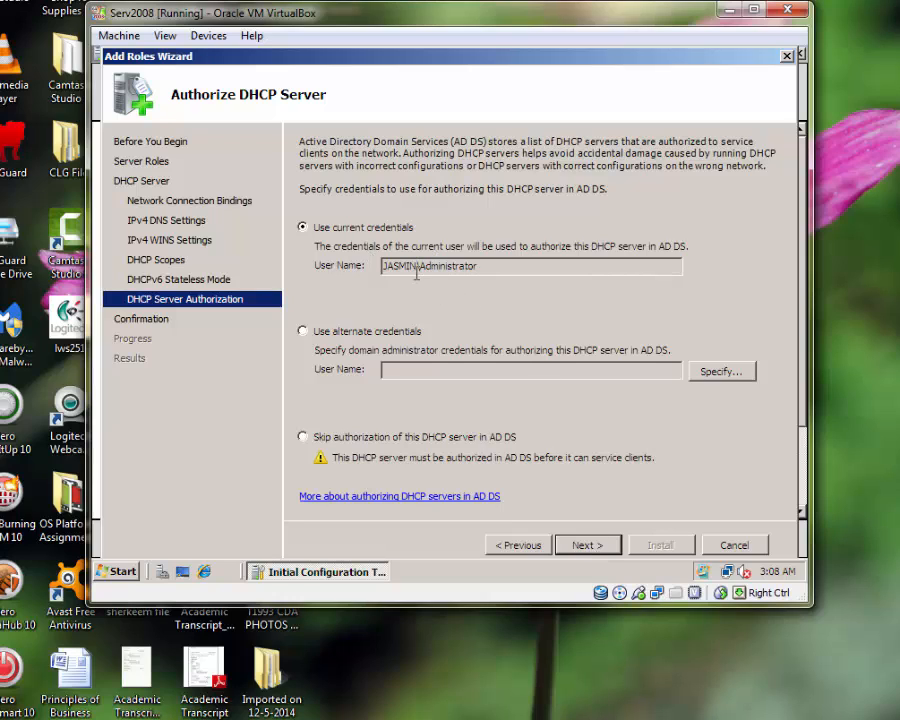
# Step: Authorize the DHCP server with the current credentials and install the role, closing the wizard when it finishes
pyautogui.click(595, 545)
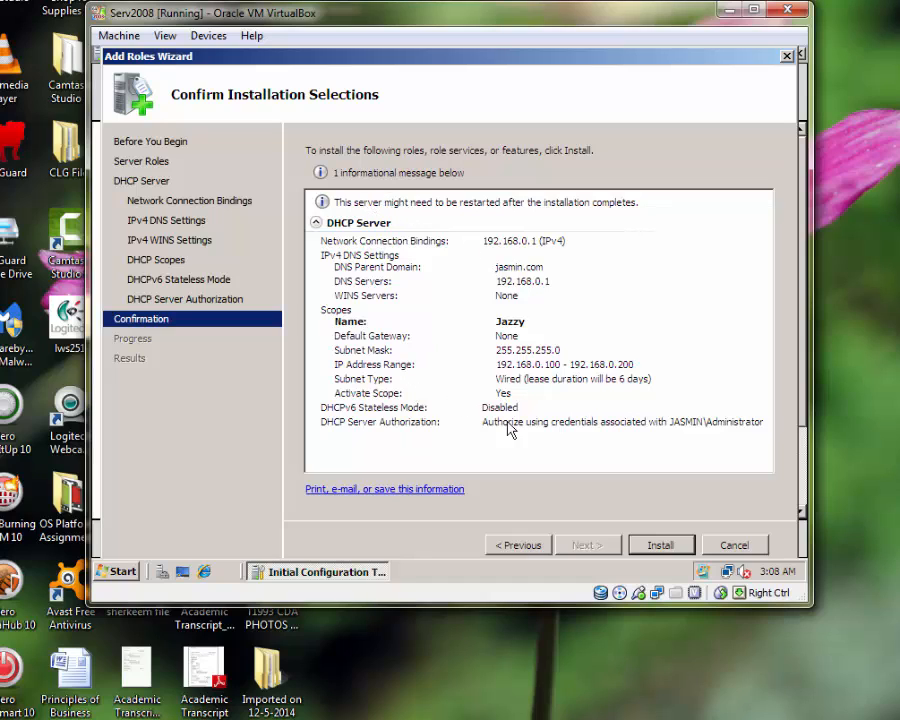
pyautogui.click(662, 545)
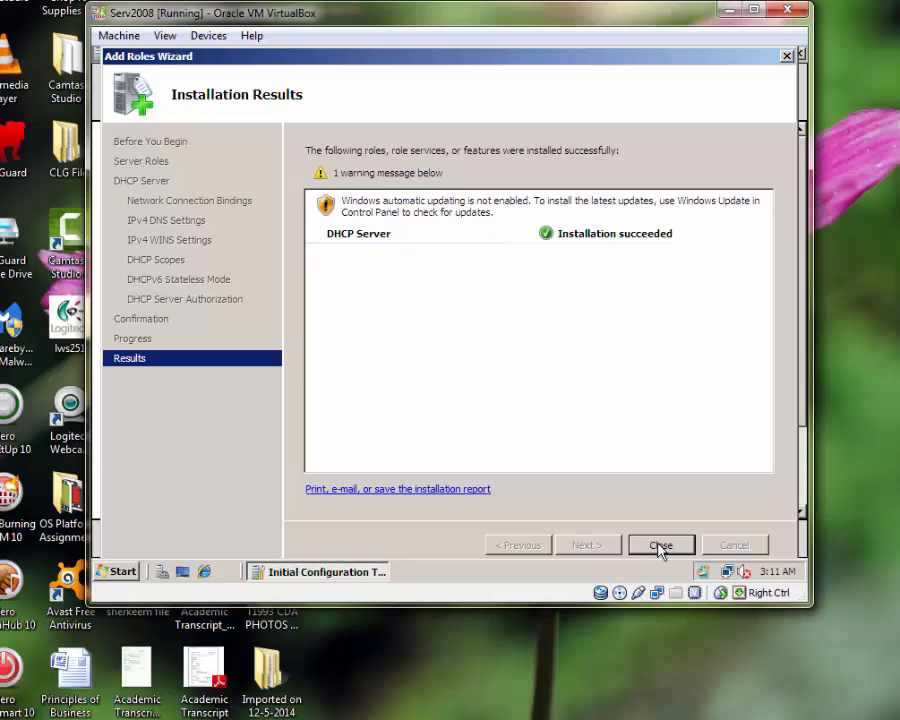
pyautogui.click(668, 552)
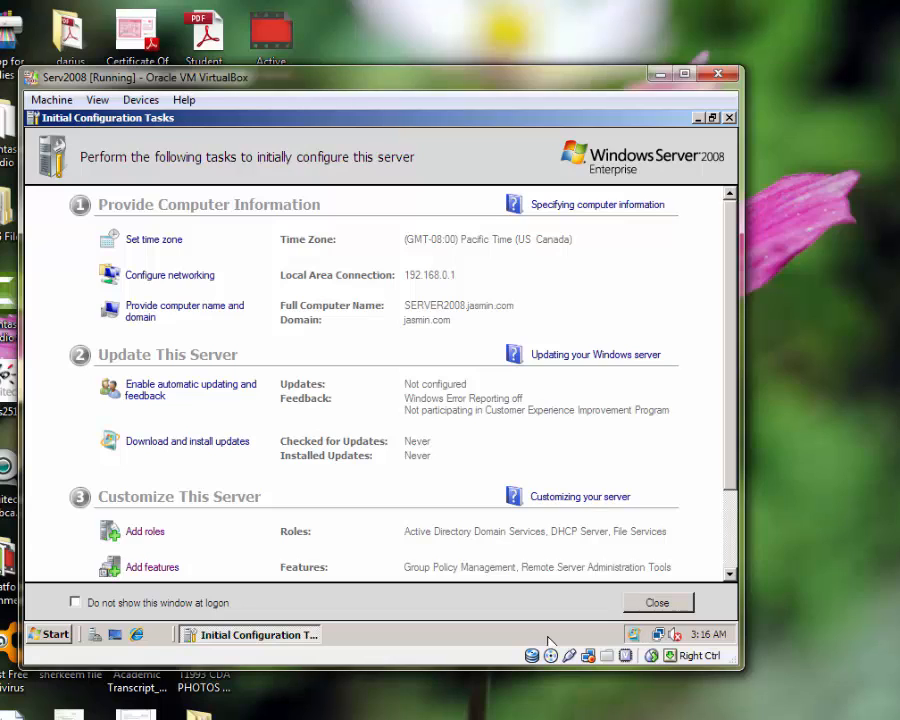
# Step: Switch to the WinVista virtual machine and open the properties of its Local Area Connection
pyautogui.hotkey('alt', 'Tab')
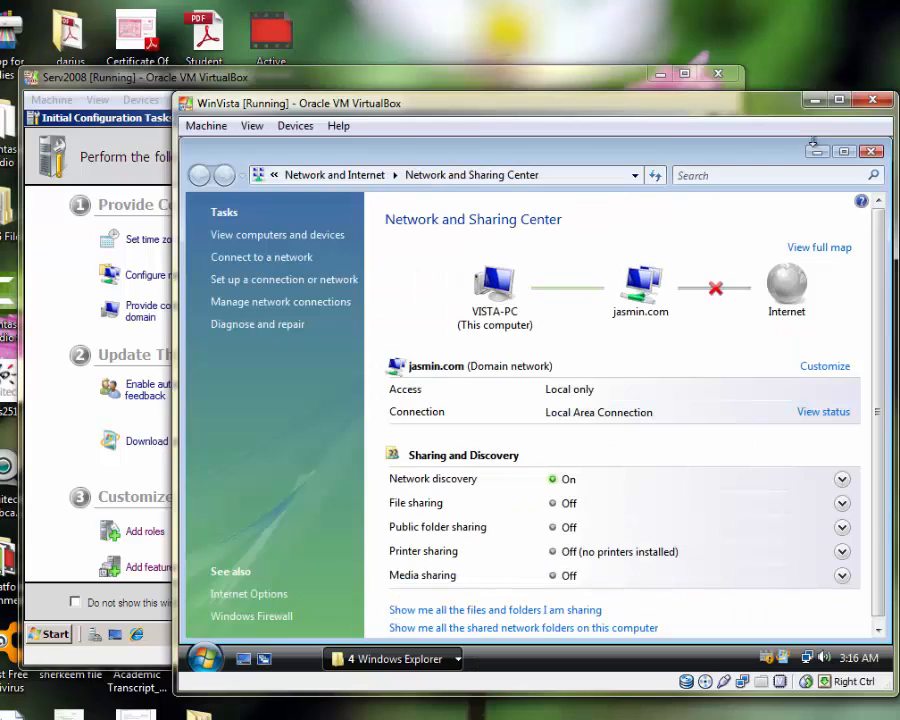
pyautogui.click(330, 302)
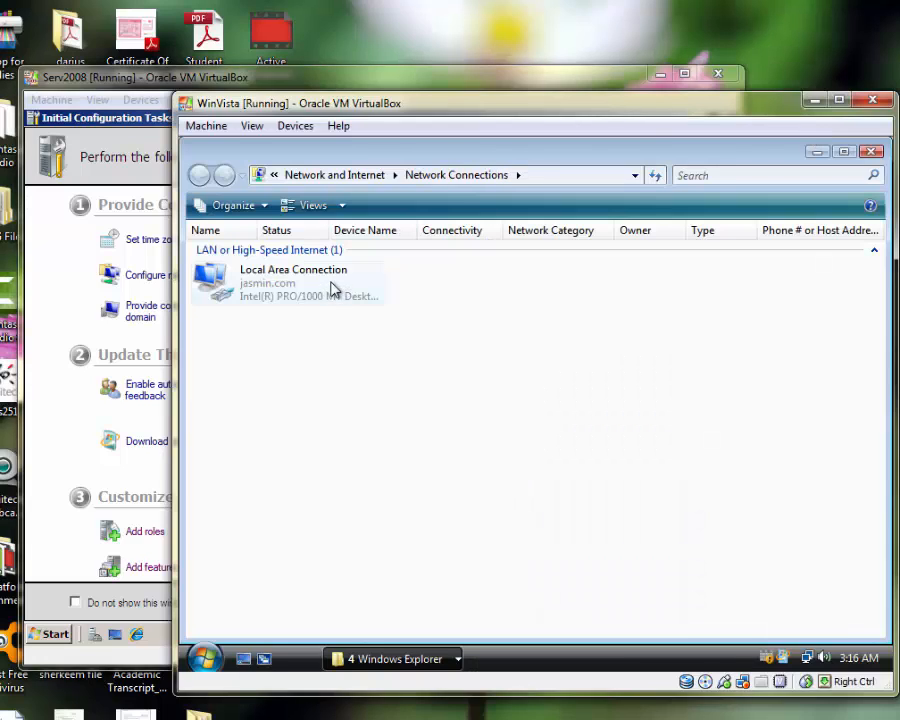
pyautogui.rightClick(352, 288)
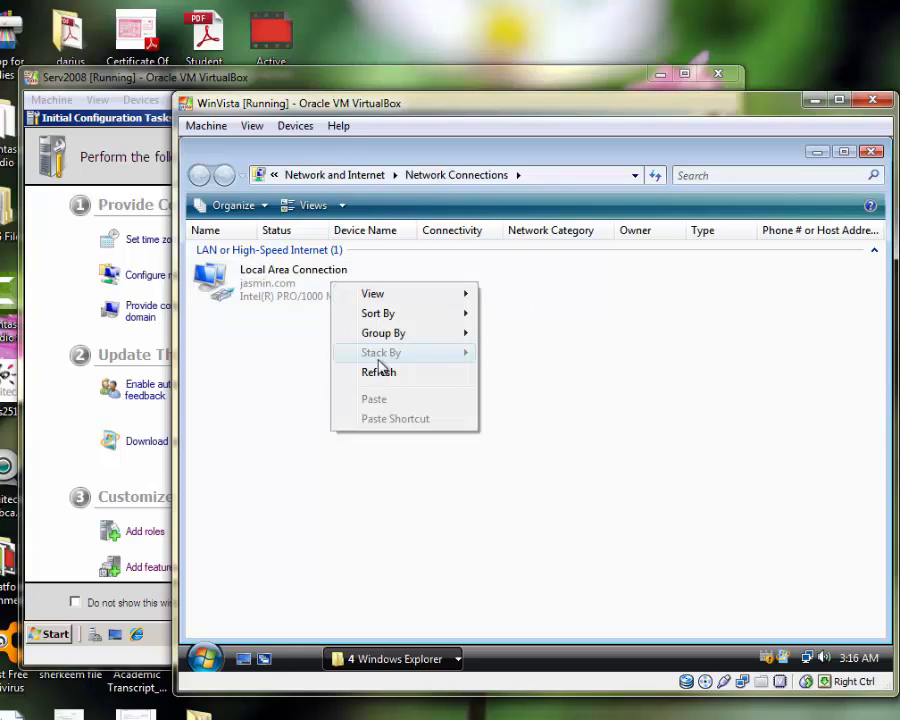
pyautogui.click(292, 287)
pyautogui.rightClick(292, 287)
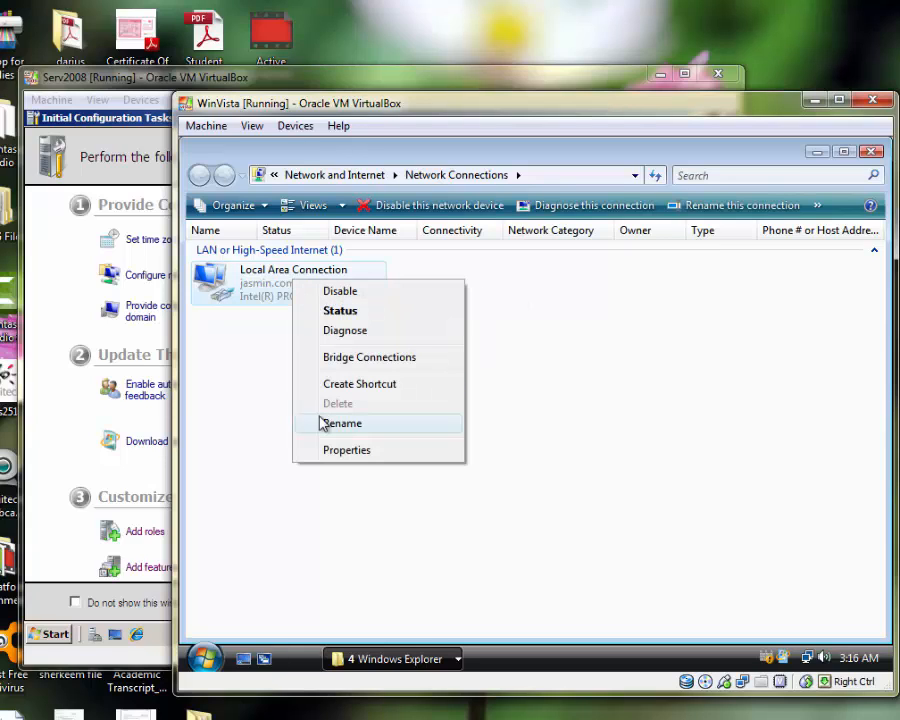
pyautogui.click(390, 452)
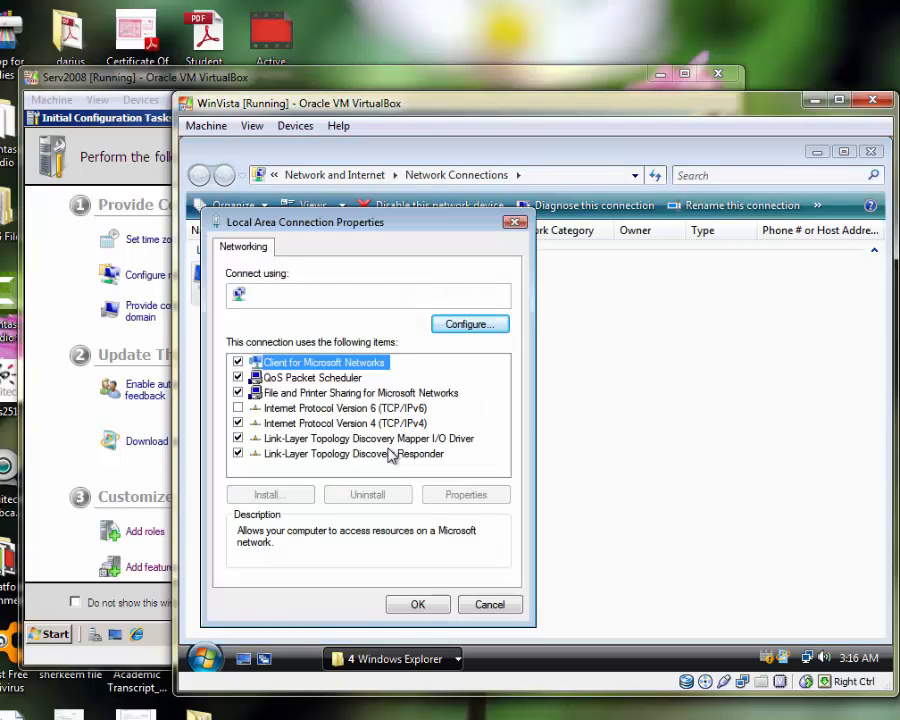
# Step: Set the connection's Internet Protocol Version 4 to obtain both the IP address and the DNS server address automatically
pyautogui.click(392, 424)
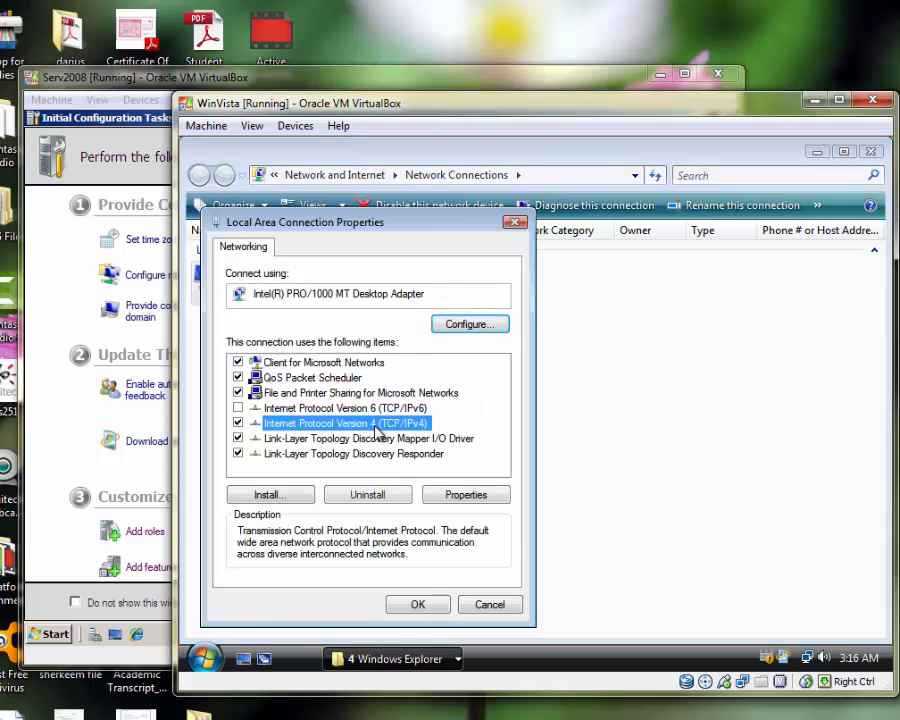
pyautogui.click(505, 498)
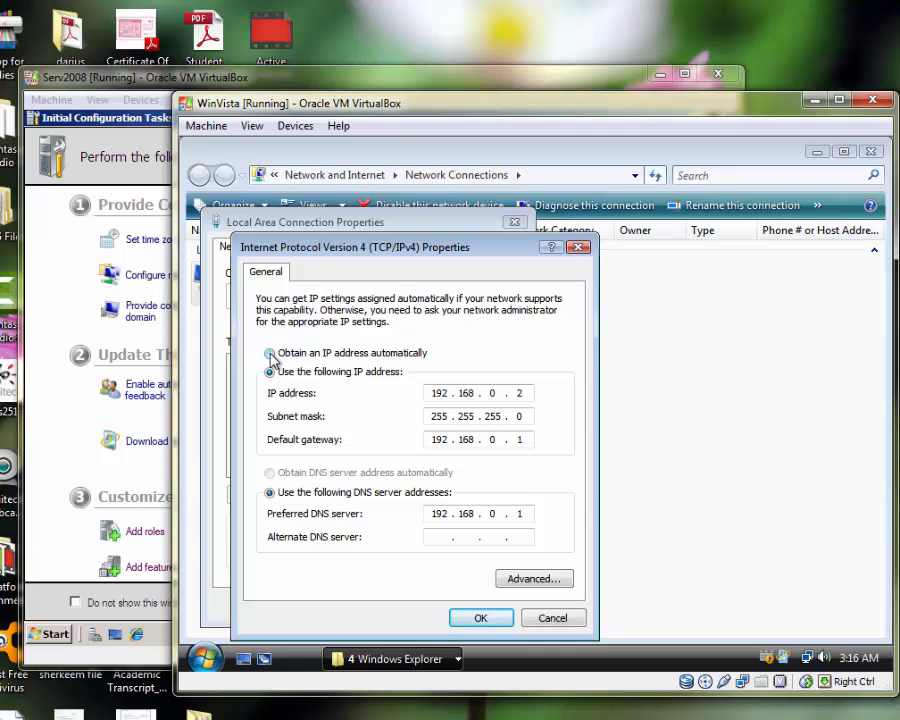
pyautogui.click(270, 354)
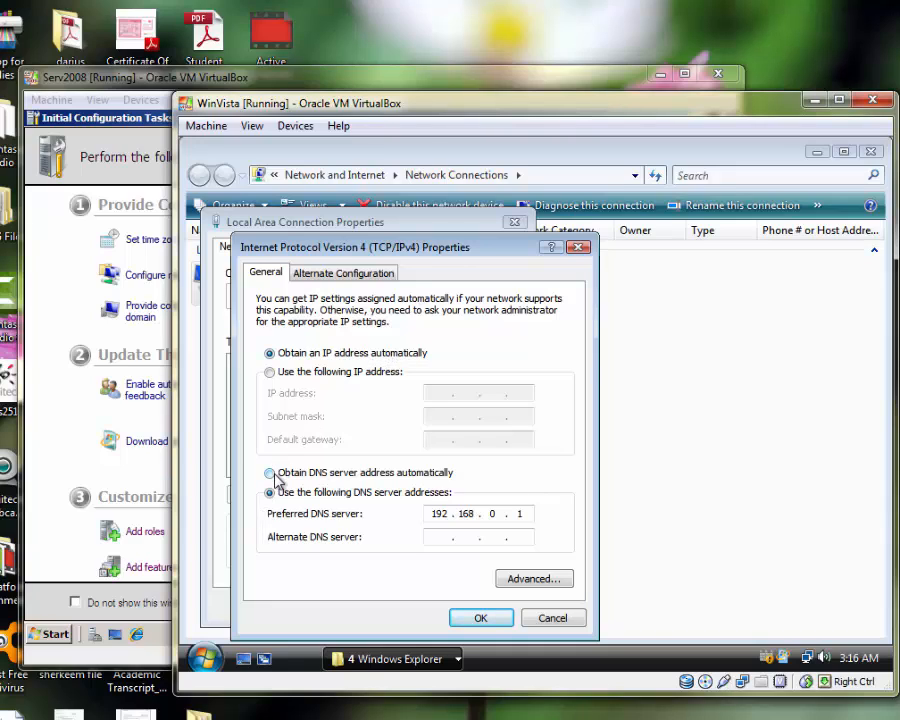
pyautogui.click(270, 473)
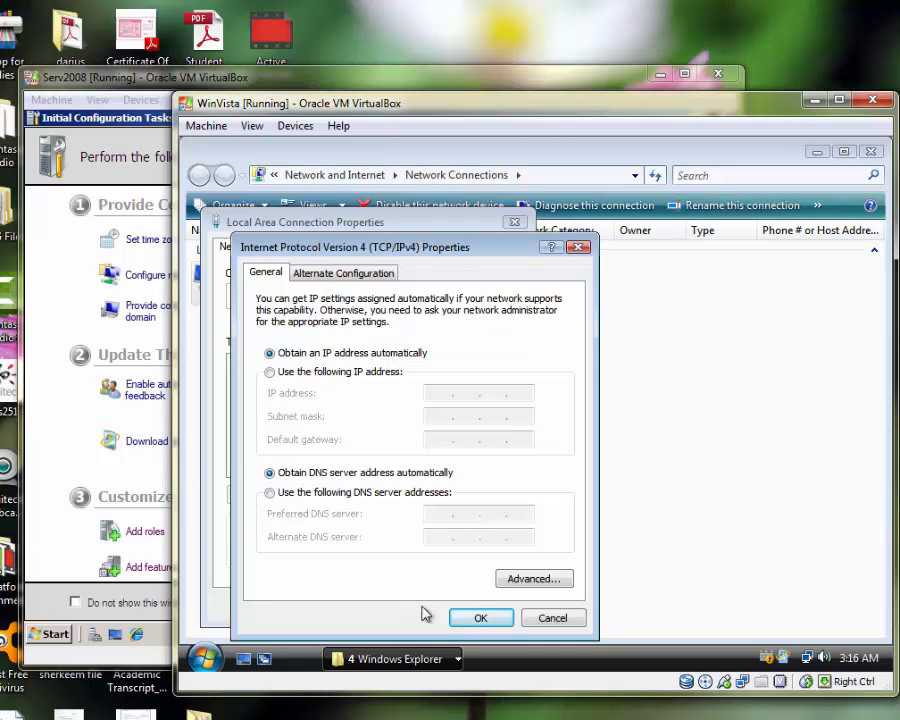
pyautogui.click(479, 616)
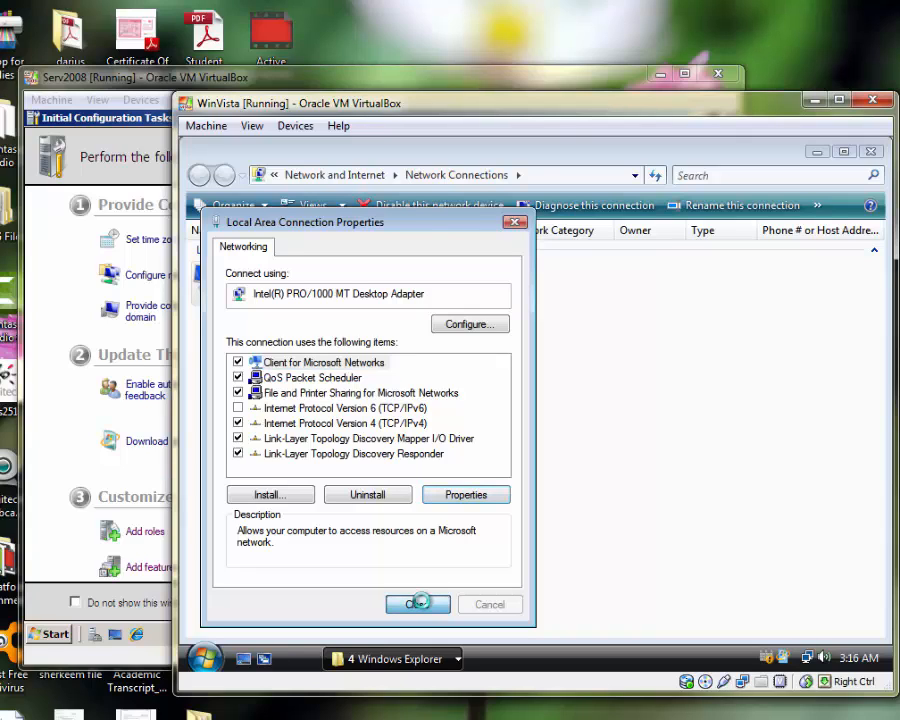
pyautogui.click(421, 606)
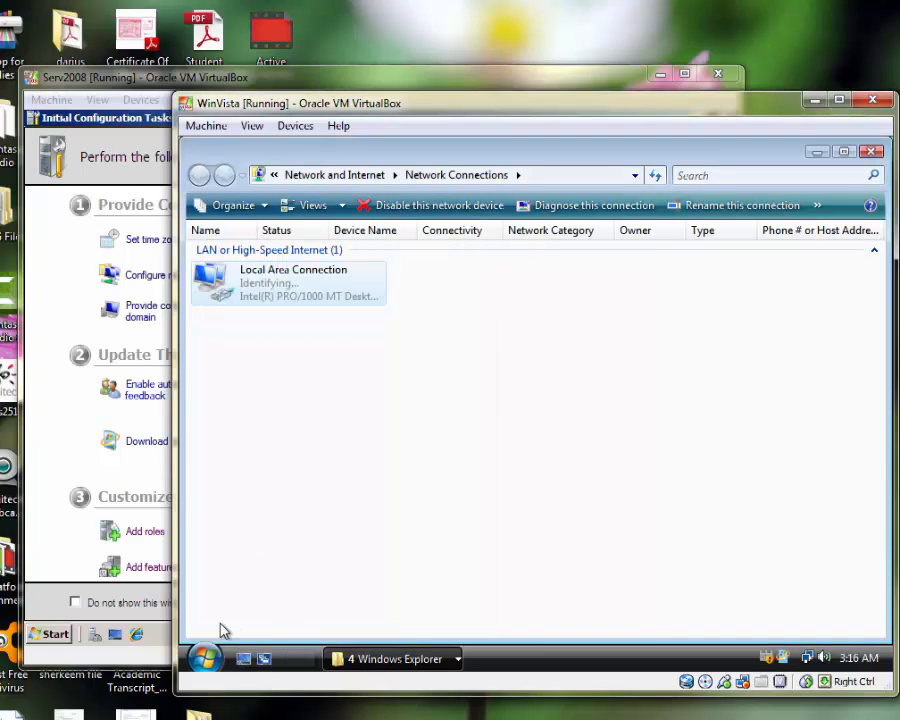
# Step: Find cmd on the Vista client and open a command prompt
pyautogui.click(207, 660)
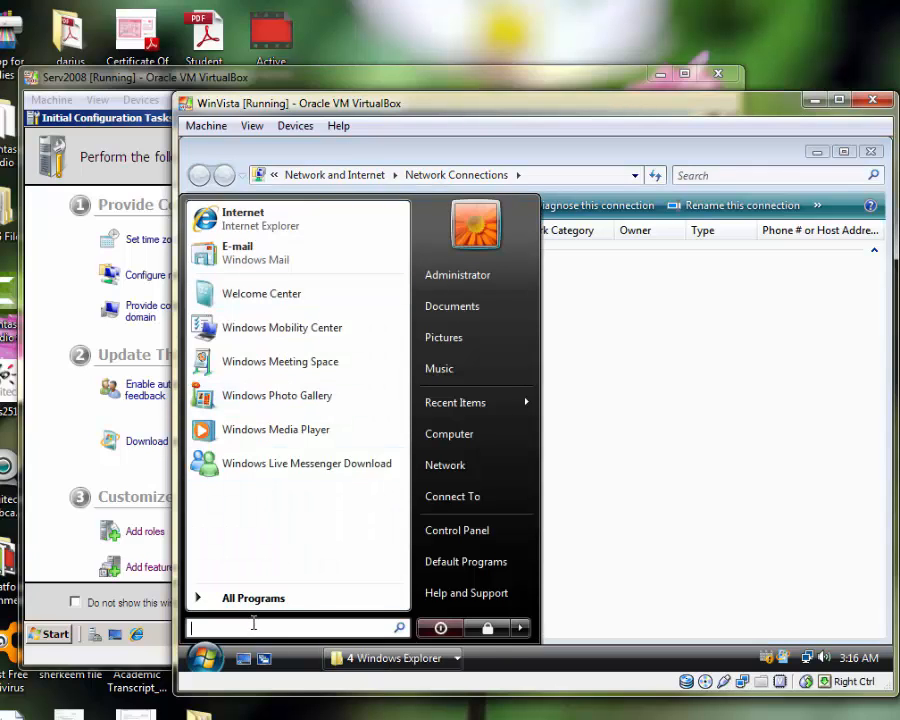
pyautogui.write('cmd')
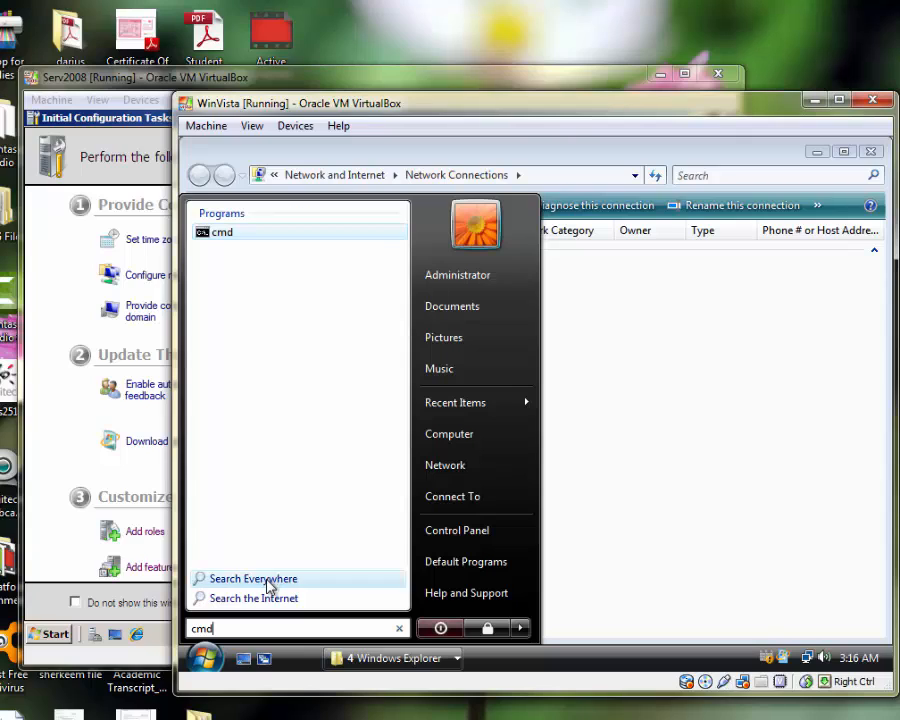
pyautogui.click(261, 233)
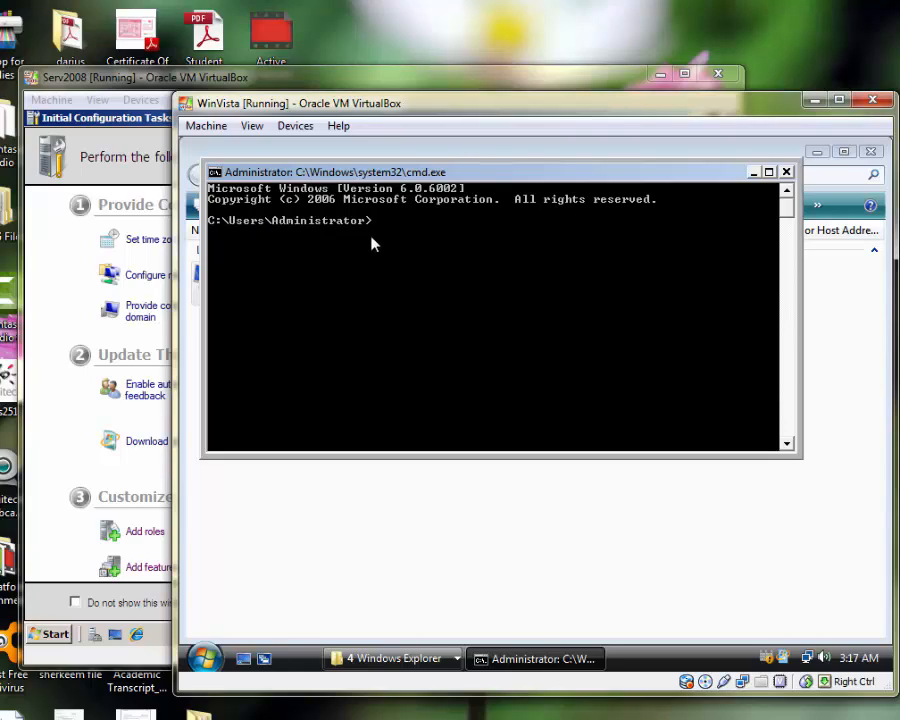
# Step: Run ipconfig in the Vista client's command prompt to check its IP settings
pyautogui.write('onfig')
pyautogui.press('Return')
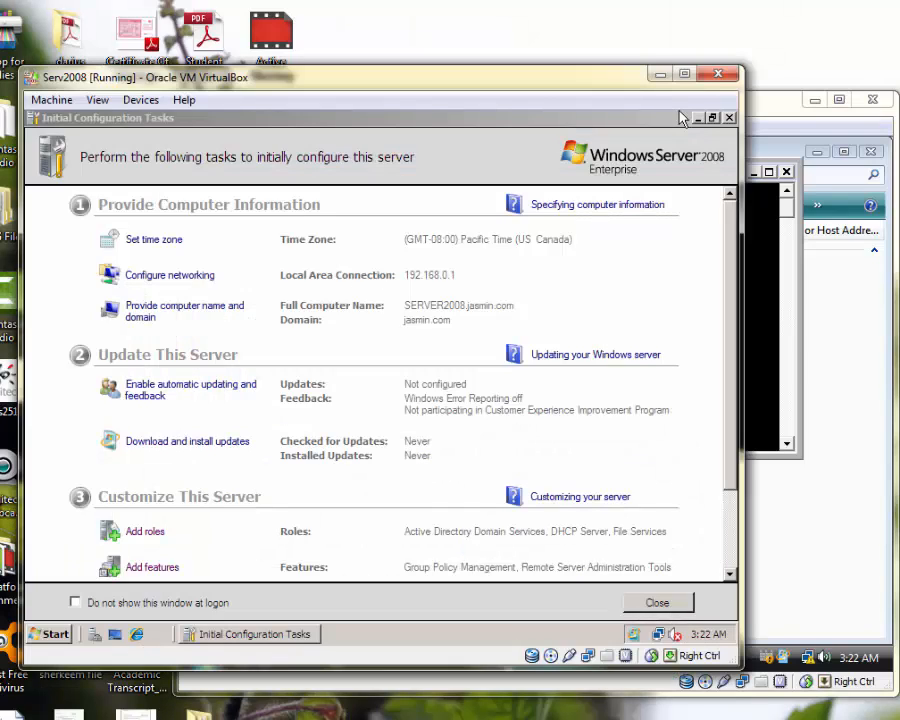
# Step: Switch to the Serv2008 virtual machine, open the DHCP administrative tool and expand server2008.jasmin.com down to the contents of IPv4
pyautogui.click(54, 636)
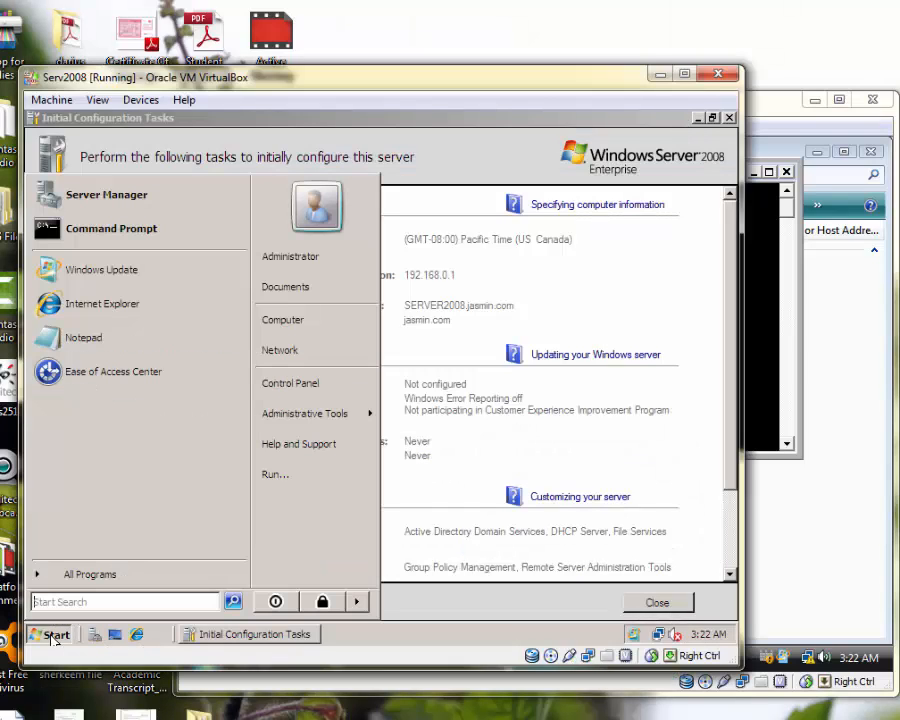
pyautogui.moveTo(334, 424)
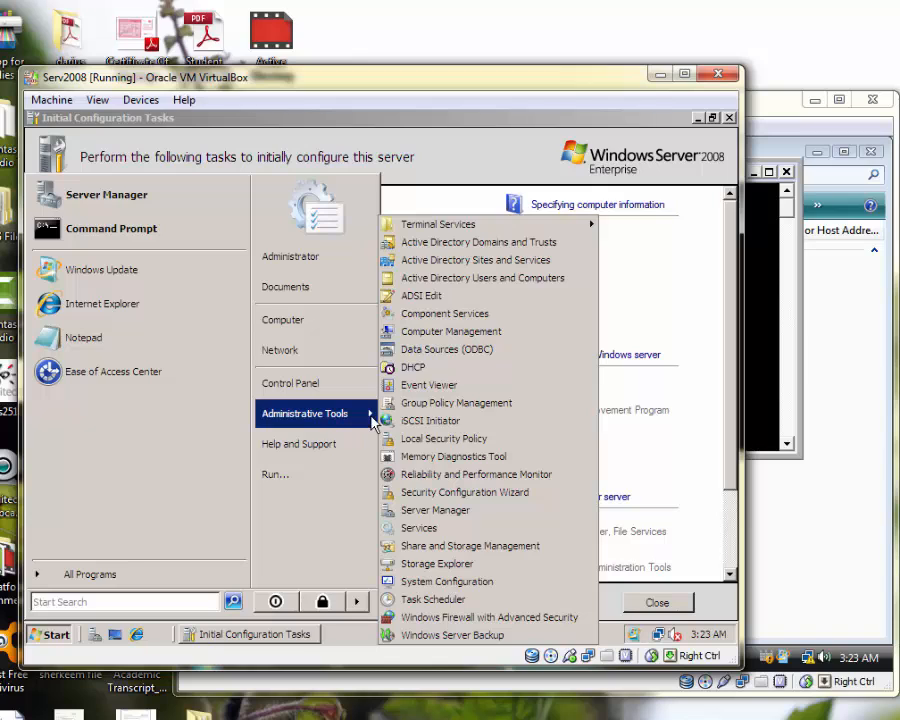
pyautogui.click(433, 370)
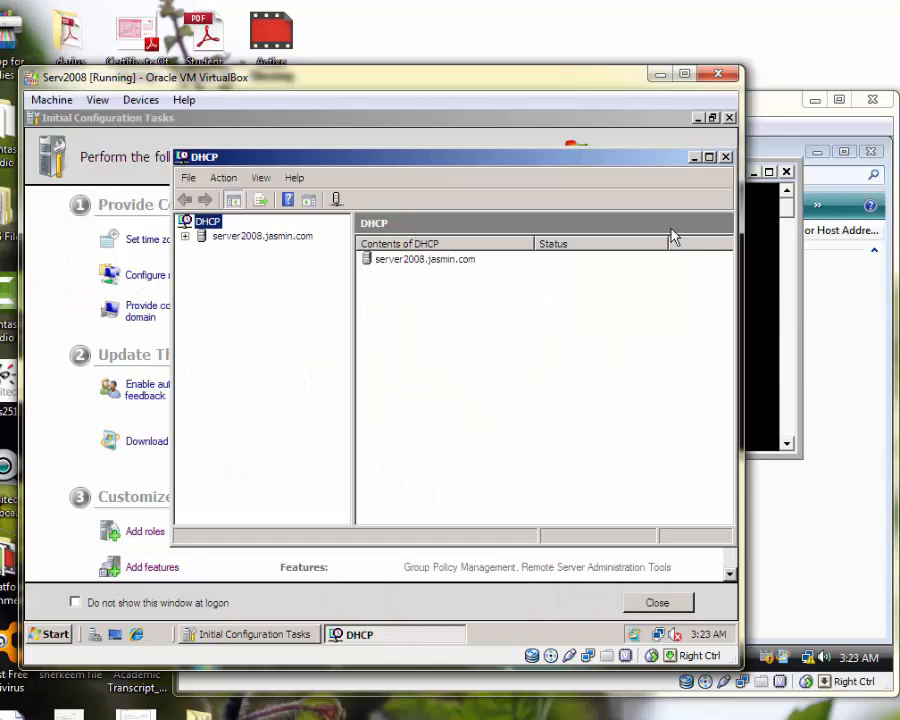
pyautogui.click(184, 236)
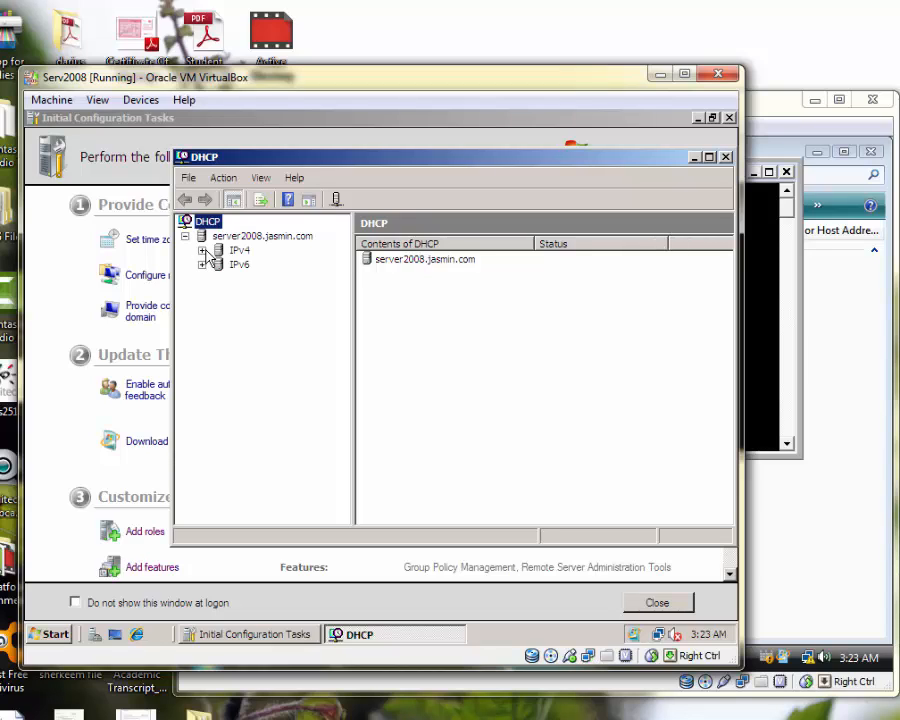
pyautogui.click(203, 251)
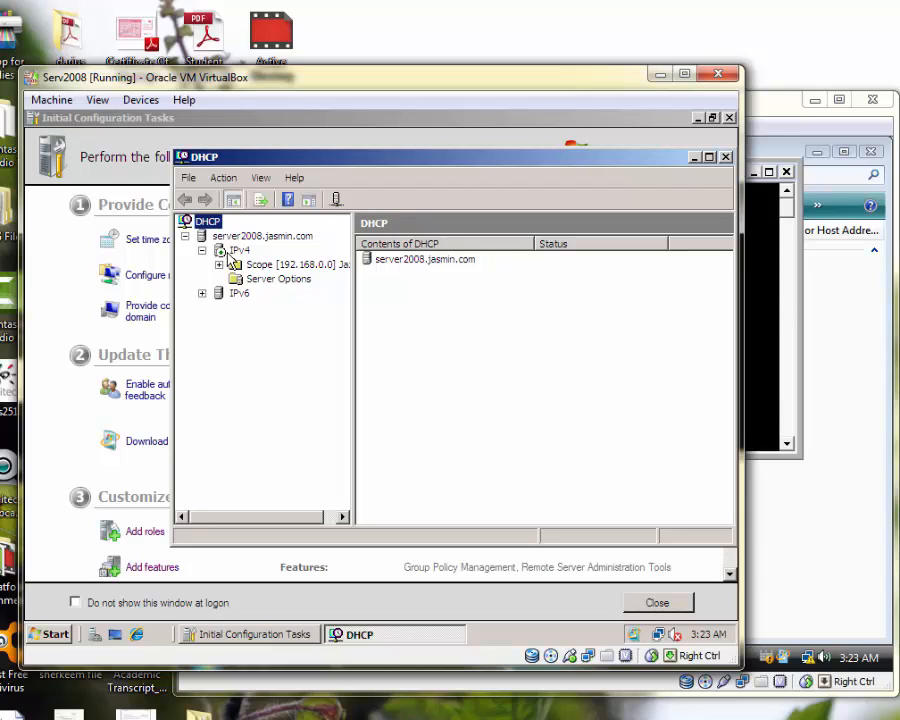
# Step: Open the 192.168.0.0 scope and view its address pool and address leases
pyautogui.doubleClick(262, 266)
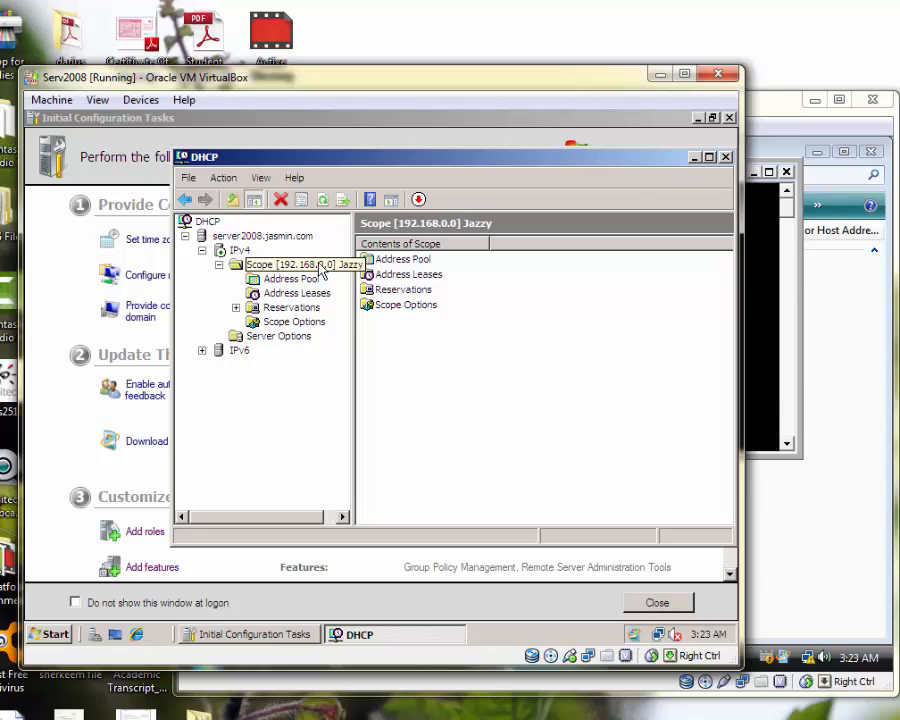
pyautogui.doubleClick(400, 259)
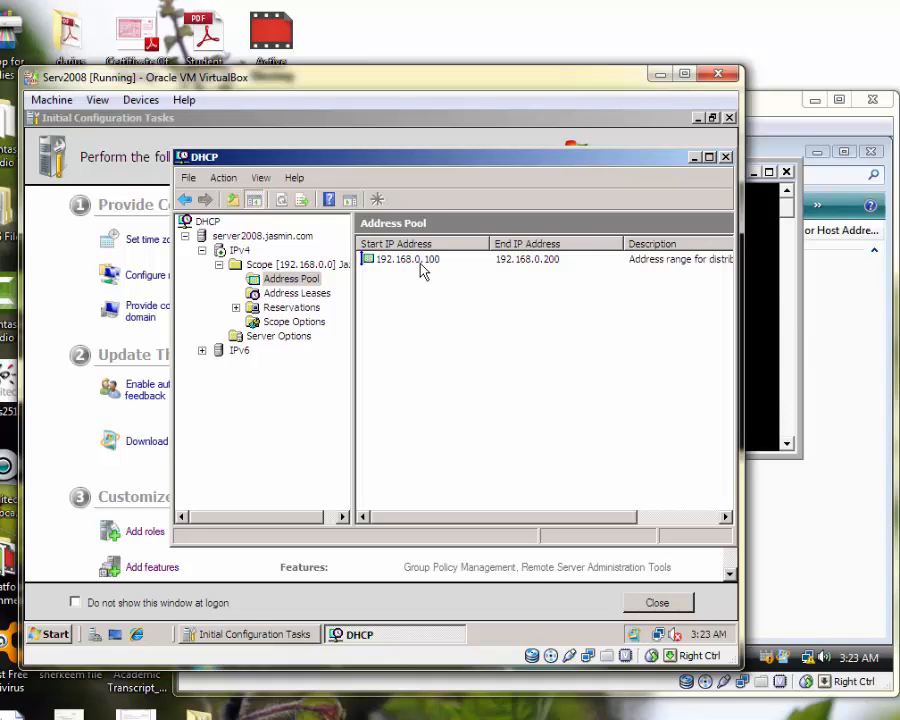
pyautogui.click(295, 294)
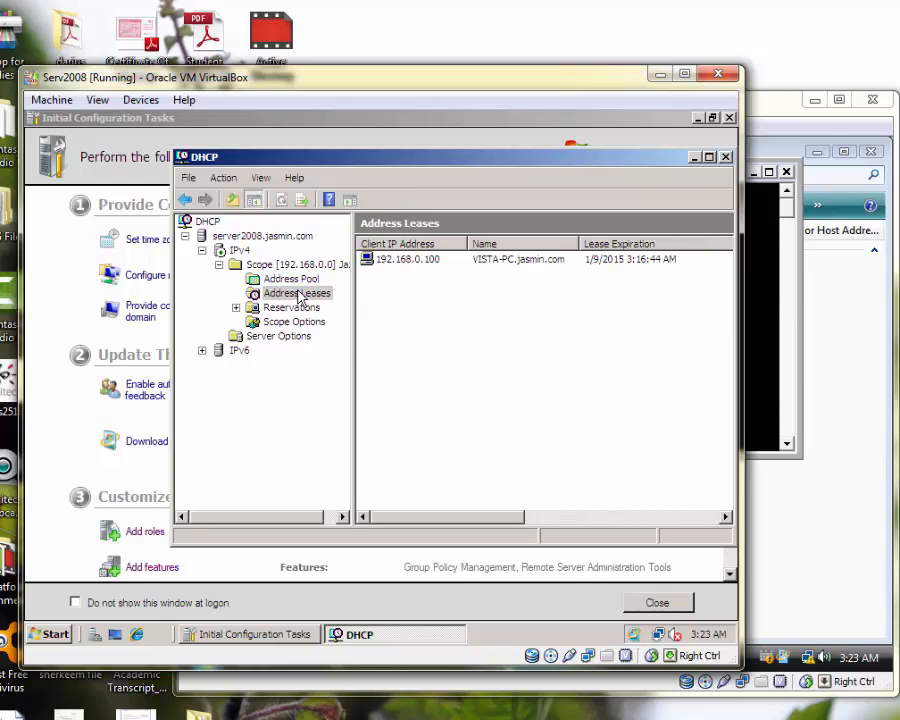